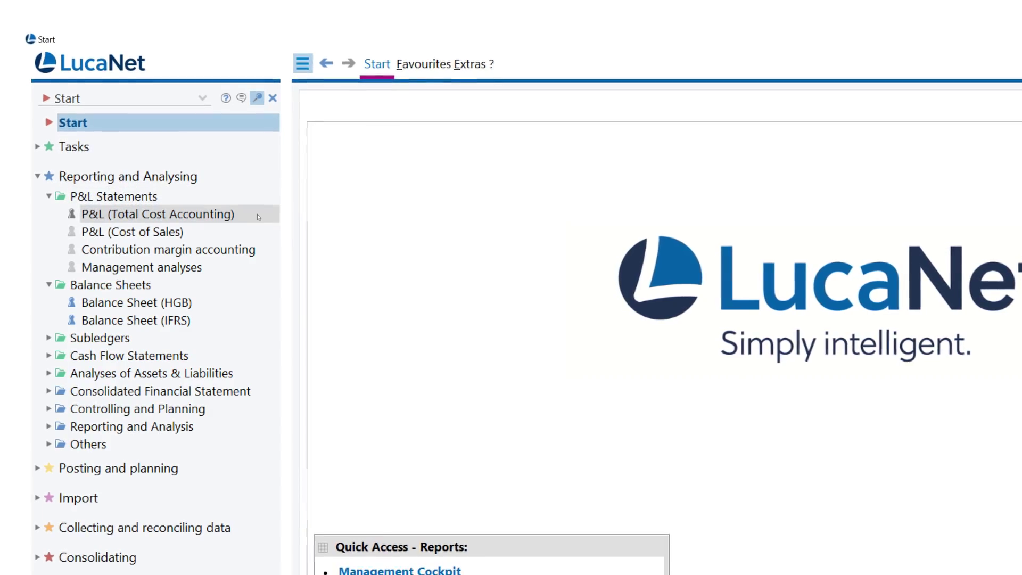
# Open the P&L (Total Cost Accounting) report and browse the Revenues breakdown down to third-party accounts
pyautogui.click(257, 214)
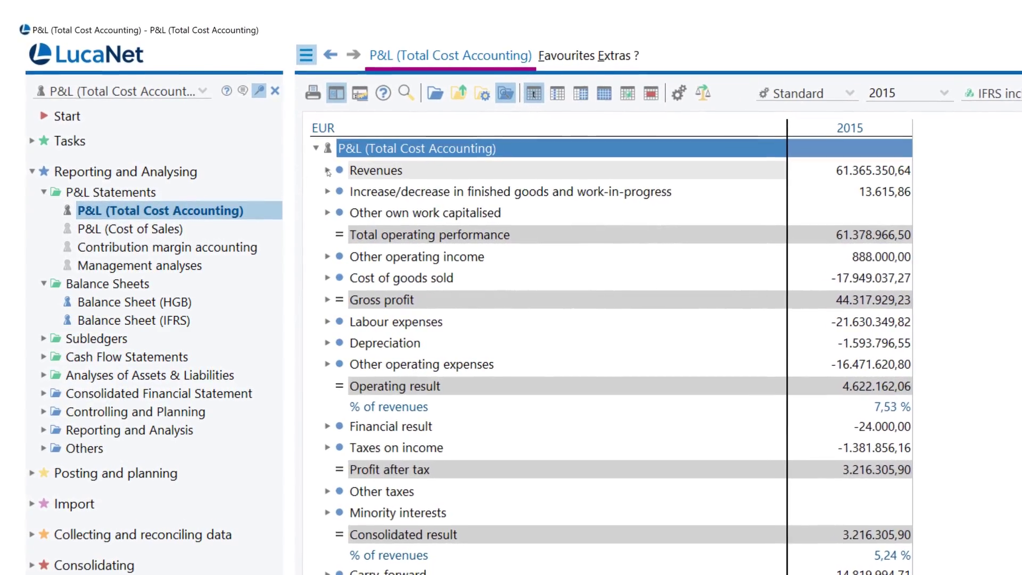
pyautogui.click(326, 172)
pyautogui.click(338, 194)
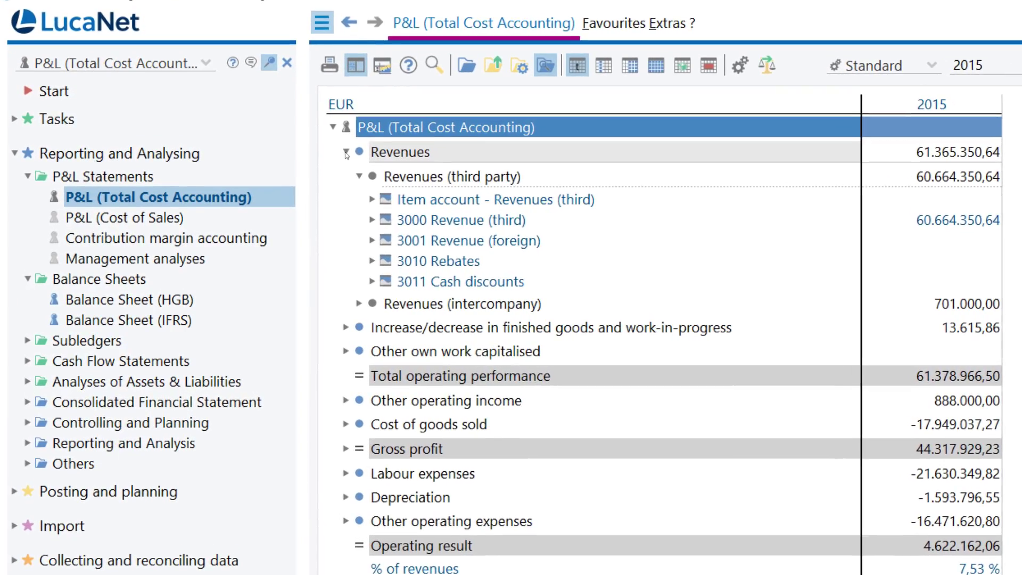
pyautogui.click(343, 154)
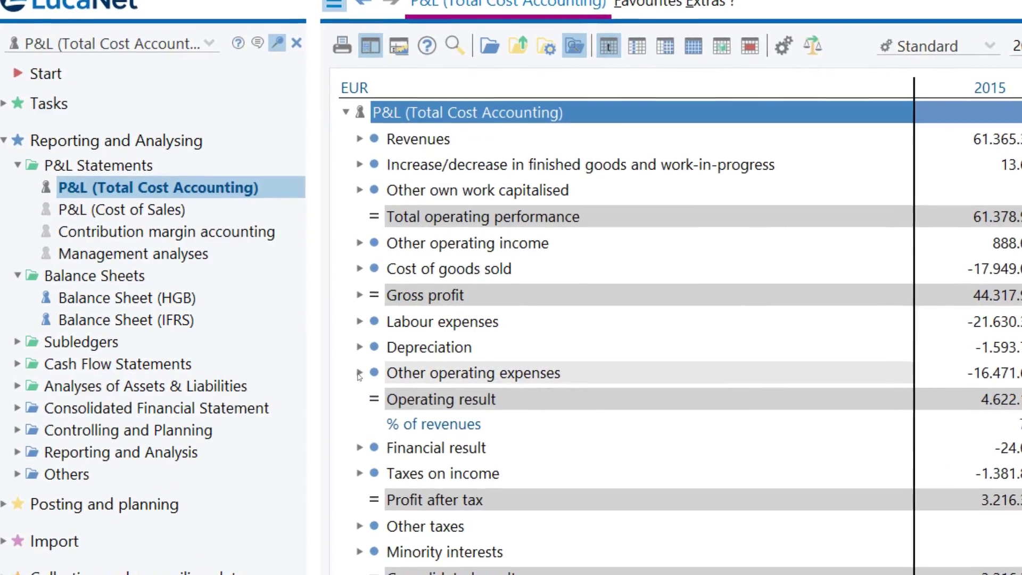
# Add a new item 'Internet costs' under Other operating expenses
pyautogui.click(356, 371)
pyautogui.rightClick(627, 378)
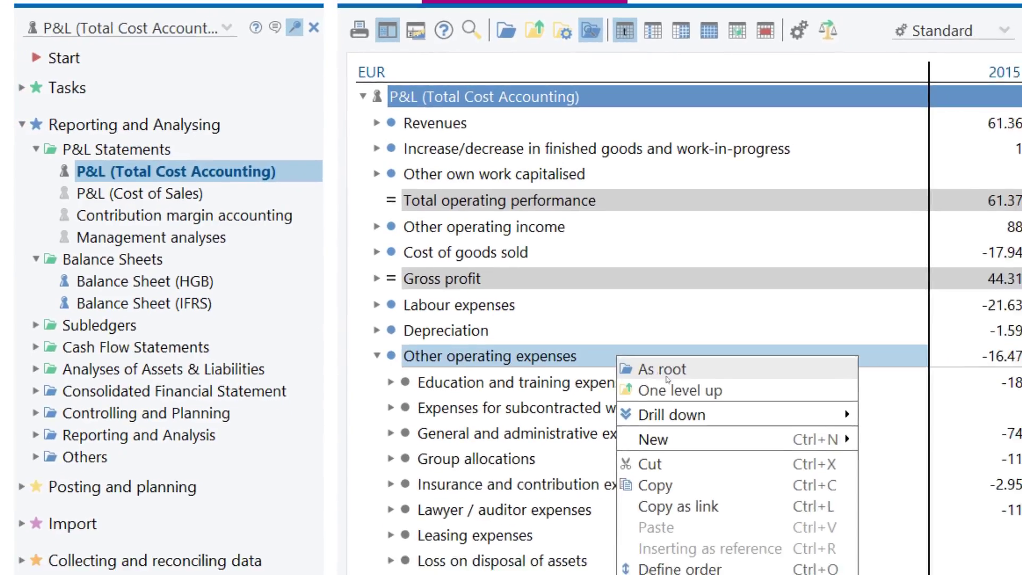
pyautogui.moveTo(725, 464)
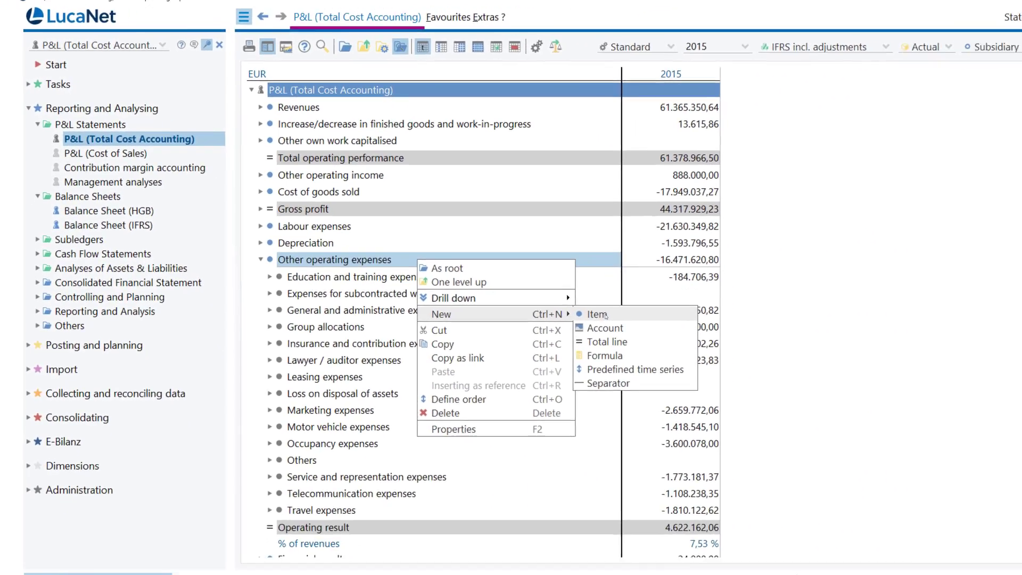
pyautogui.click(601, 315)
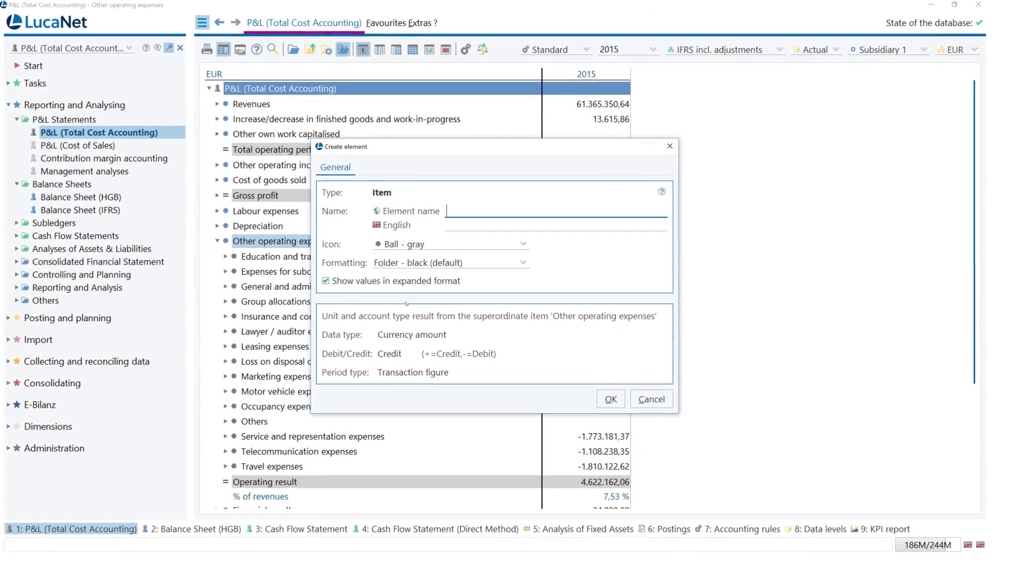
pyautogui.write('Internet costs')
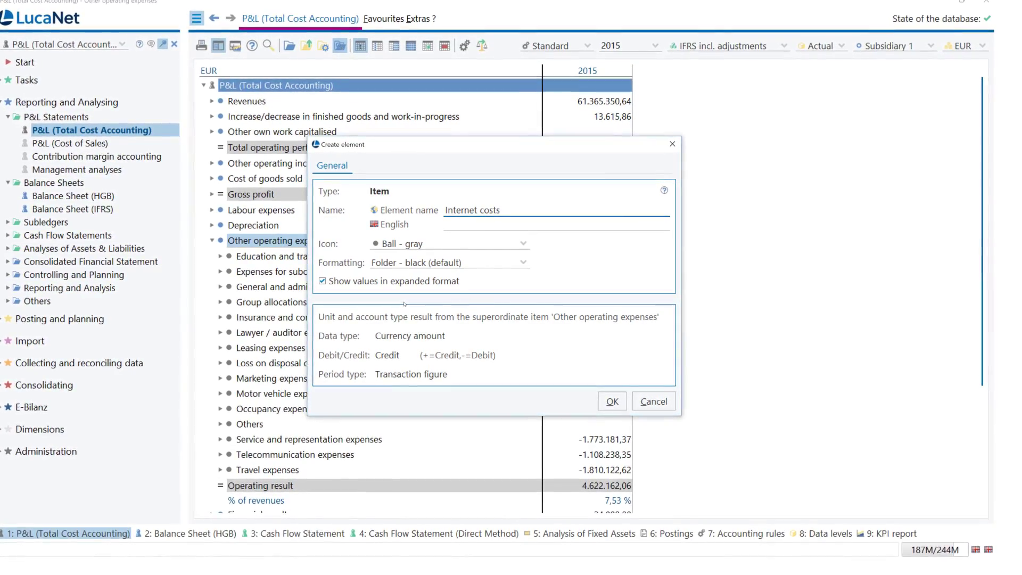
pyautogui.click(613, 403)
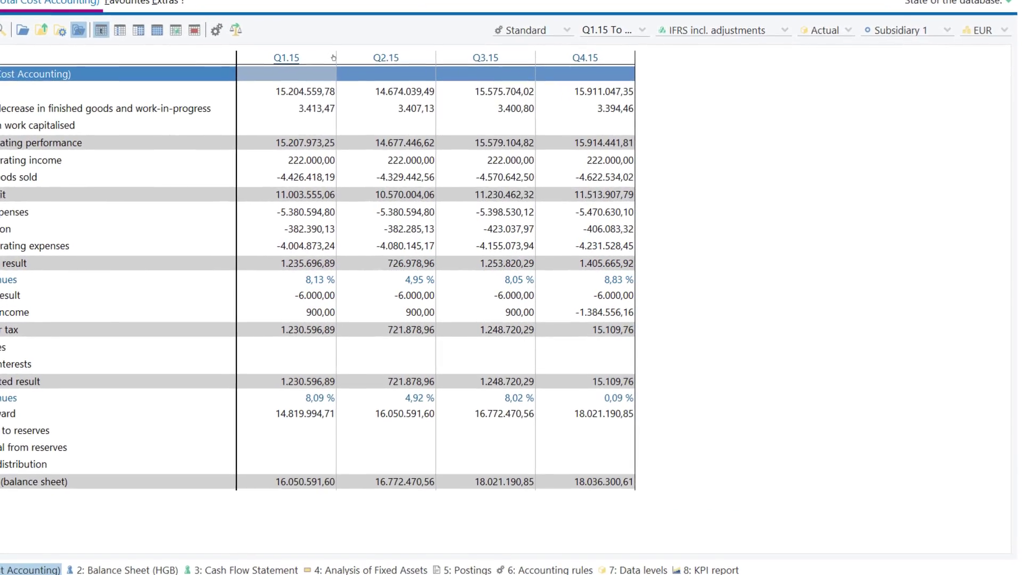
# Break the P&L's quarterly figures down into months via the period header
pyautogui.doubleClick(339, 60)
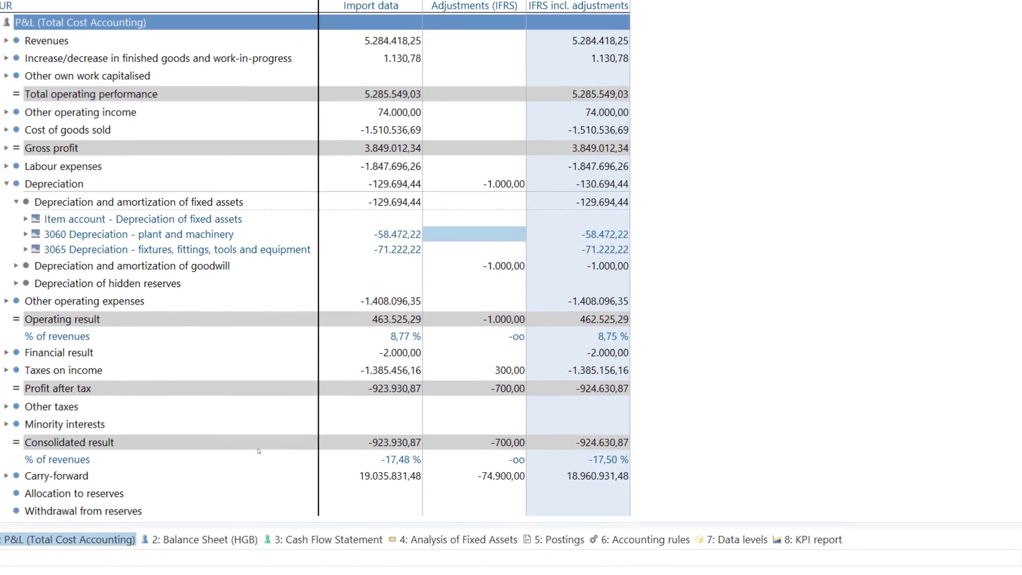
# Create a posting named 'Adjustment' with a 10.000,00 December 2015 credit on account 3060
pyautogui.click(727, 269)
pyautogui.write('Adj')
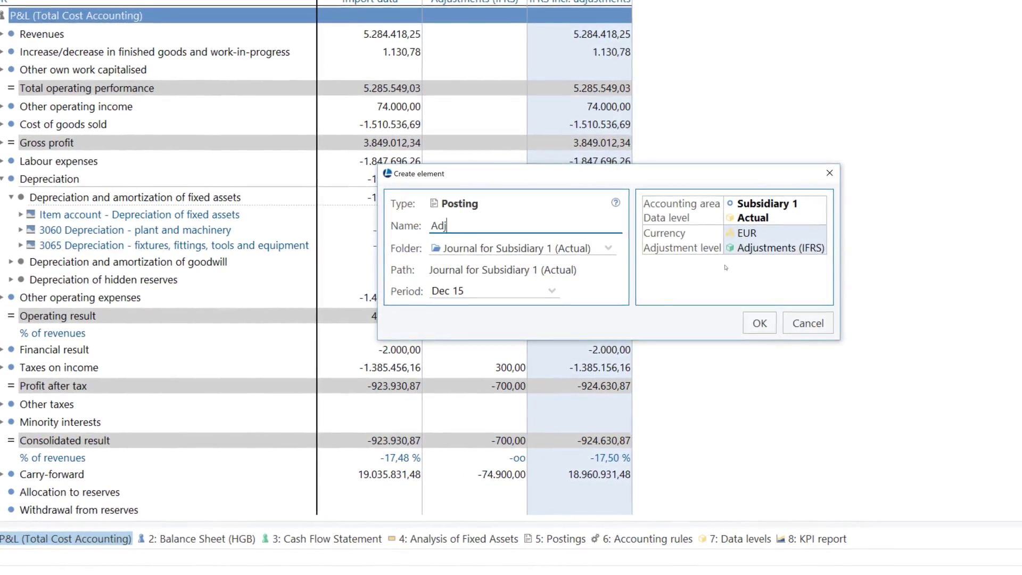
pyautogui.write('ustment')
pyautogui.click(760, 322)
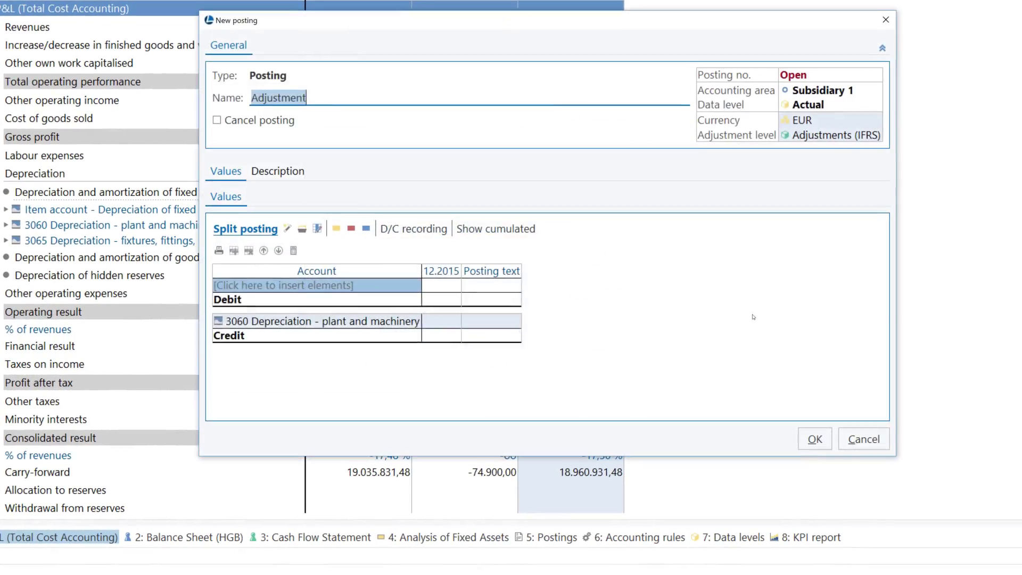
pyautogui.click(442, 321)
pyautogui.write('10000')
pyautogui.press('Return')
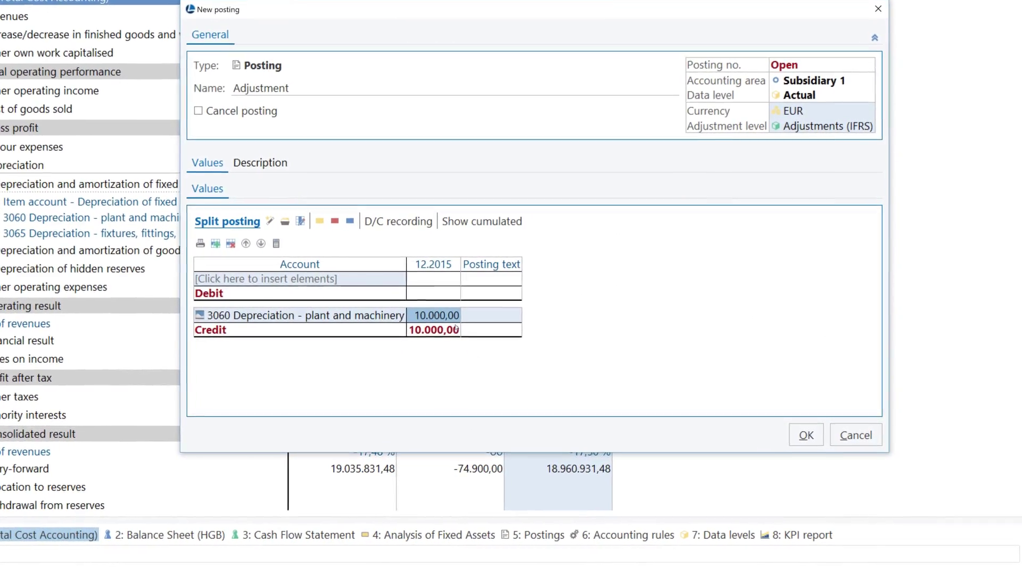
# Add debit account 1050 with transaction type 210 Increase and 10.000,00, then save the posting
pyautogui.click(392, 278)
pyautogui.write('1050')
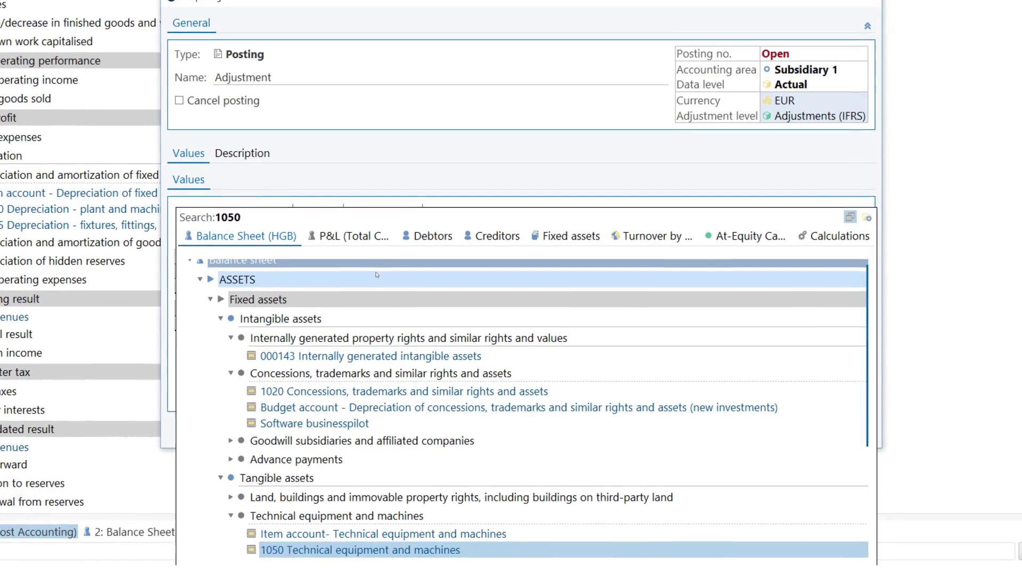
pyautogui.press('Return')
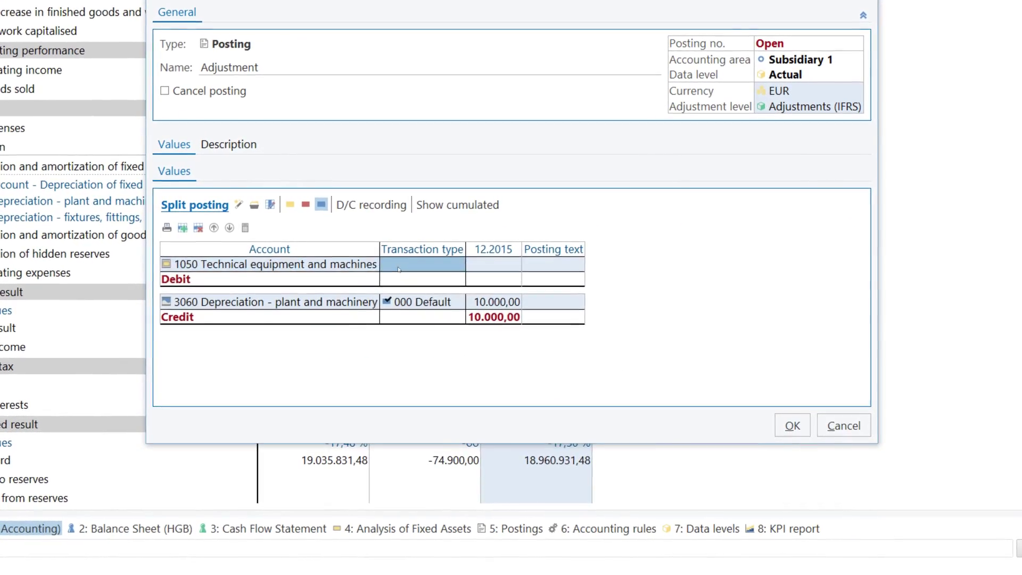
pyautogui.click(399, 269)
pyautogui.scroll(-2, 479, 372)
pyautogui.click(434, 426)
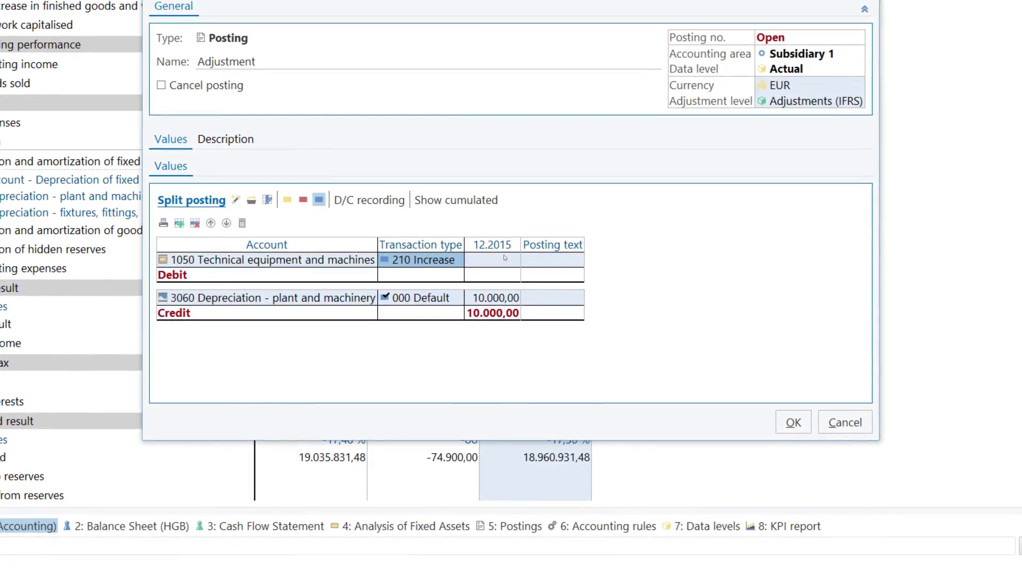
pyautogui.write('10000')
pyautogui.press('Return')
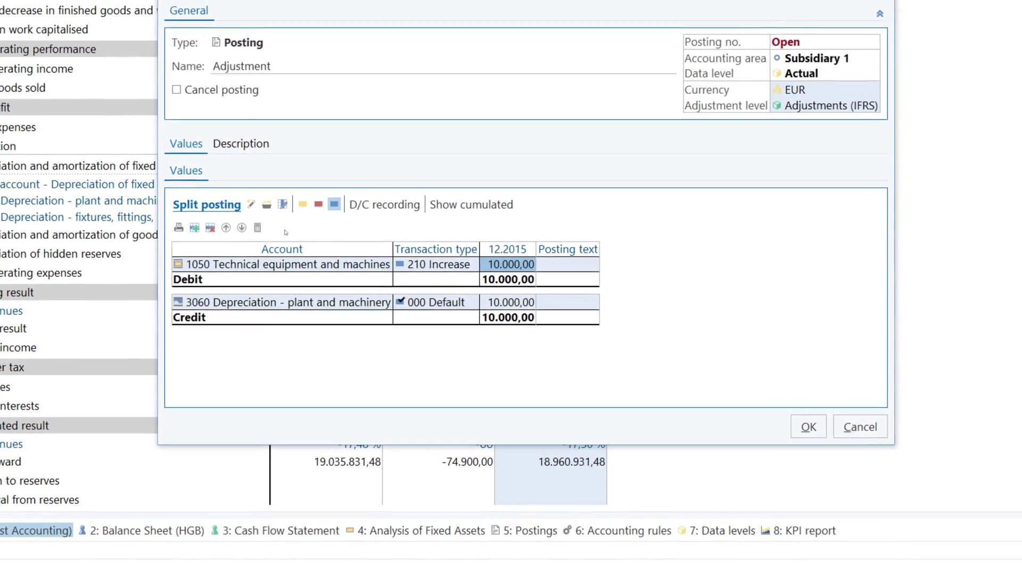
pyautogui.click(805, 427)
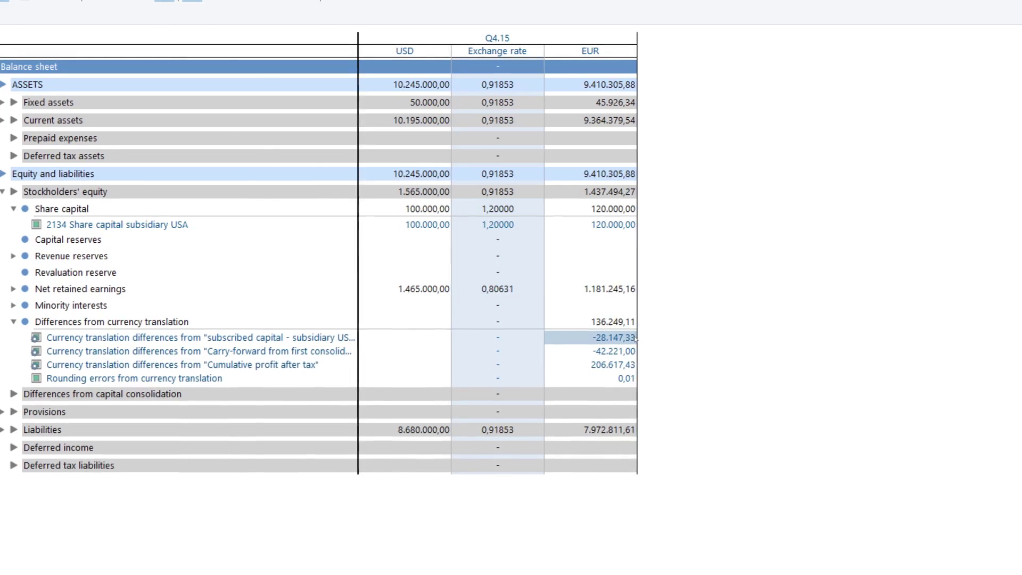
# Show the postings behind the -28.147,33 translation difference
pyautogui.doubleClick(618, 337)
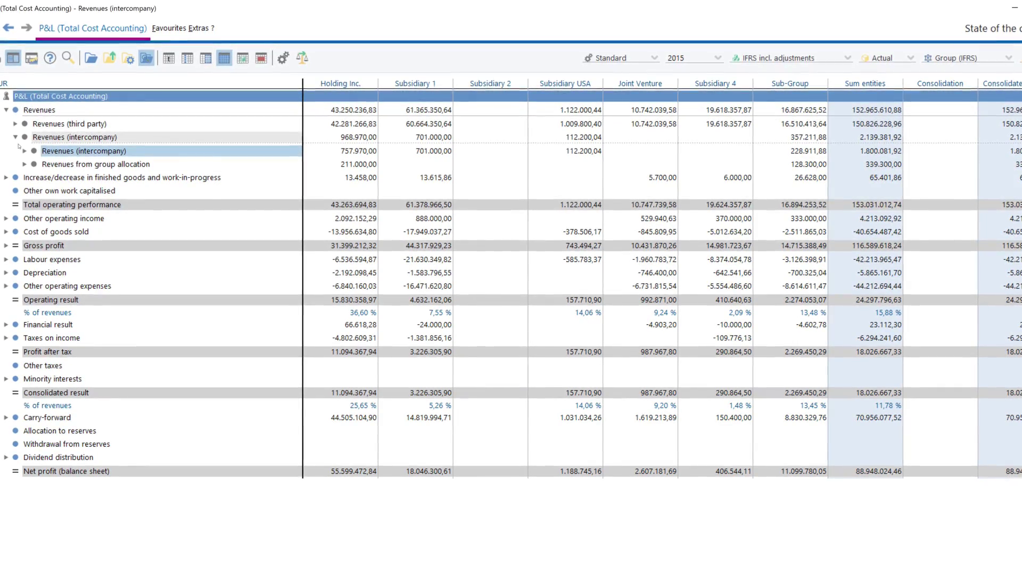
# Reveal intercompany revenue account 3018 and break it down by partner company
pyautogui.click(24, 151)
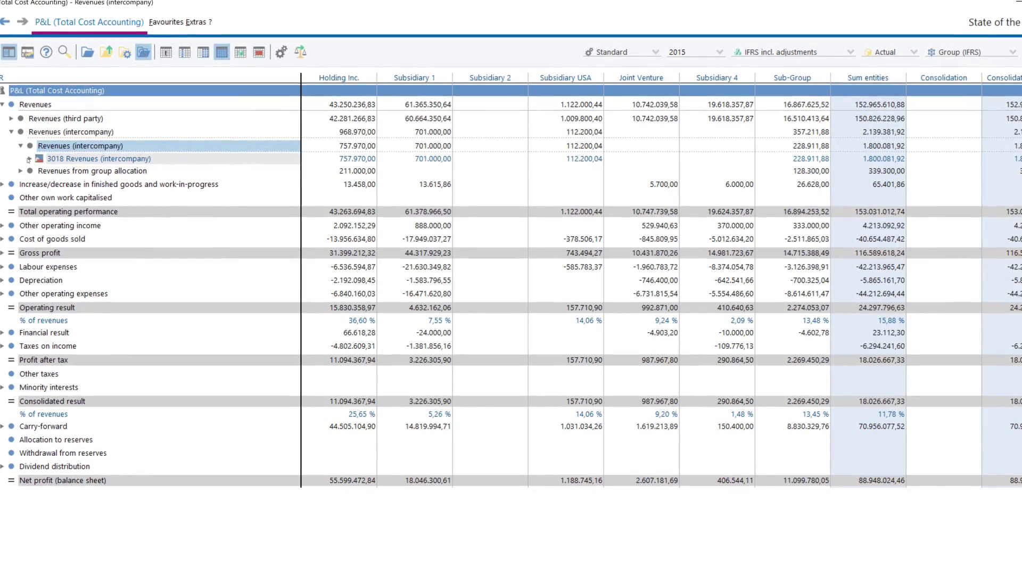
pyautogui.click(28, 158)
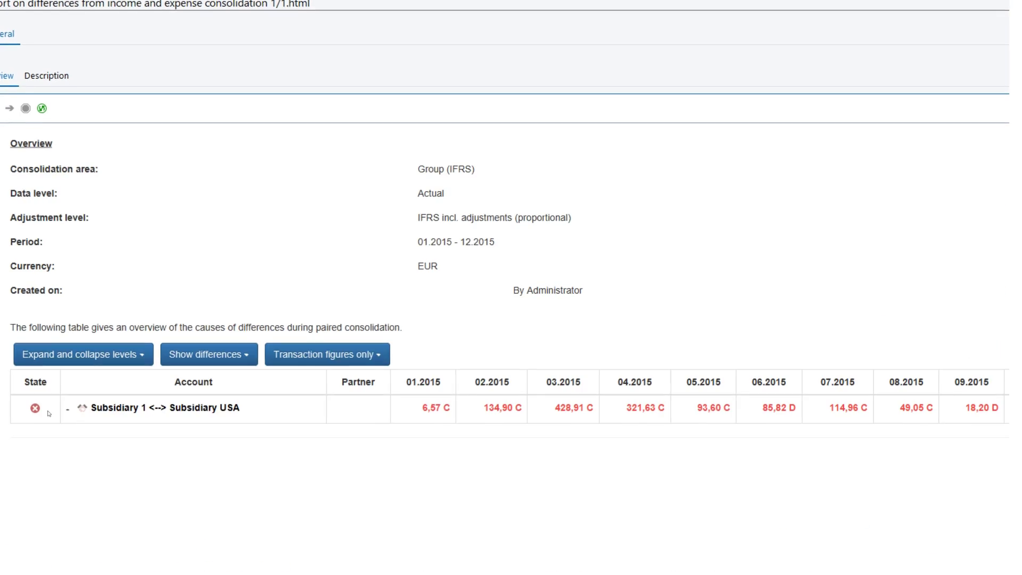
# Expand the Subsidiary 1 <--> Subsidiary USA pair into its accounts
pyautogui.click(77, 398)
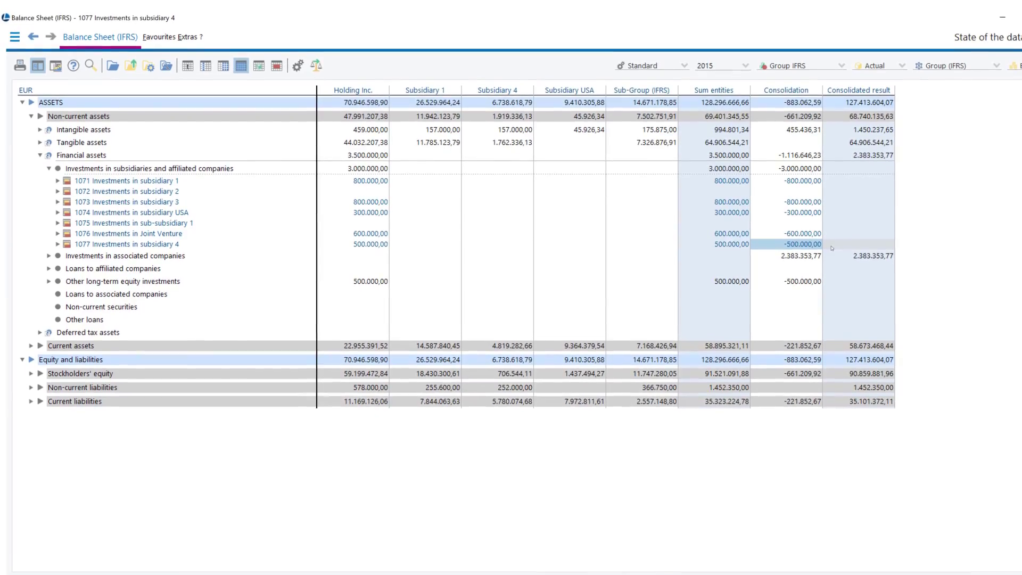
# List the postings behind the -500.000,00 consolidation amount and open the Capital consolidation Subsidiary 4 posting
pyautogui.doubleClick(818, 246)
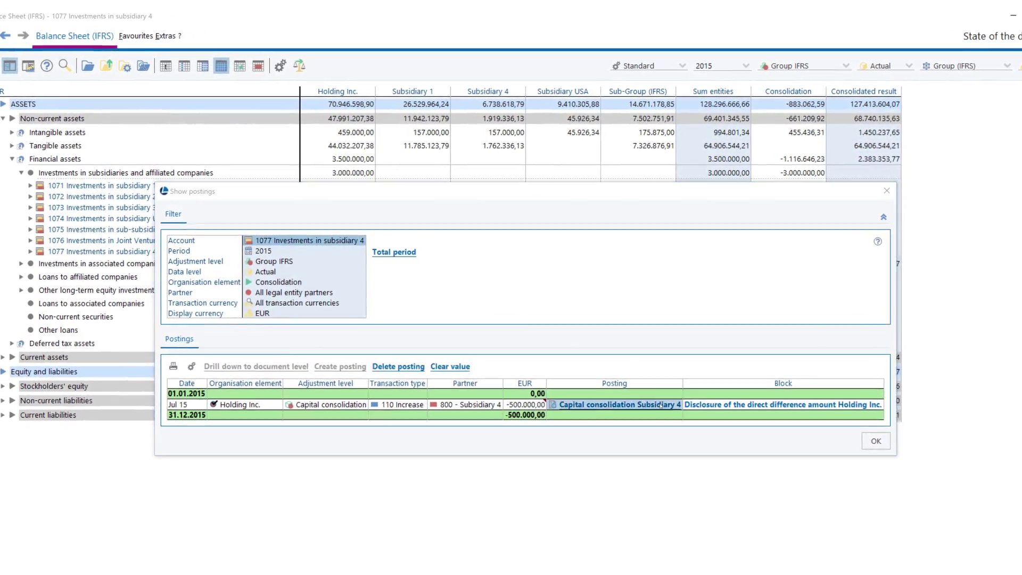
pyautogui.doubleClick(663, 421)
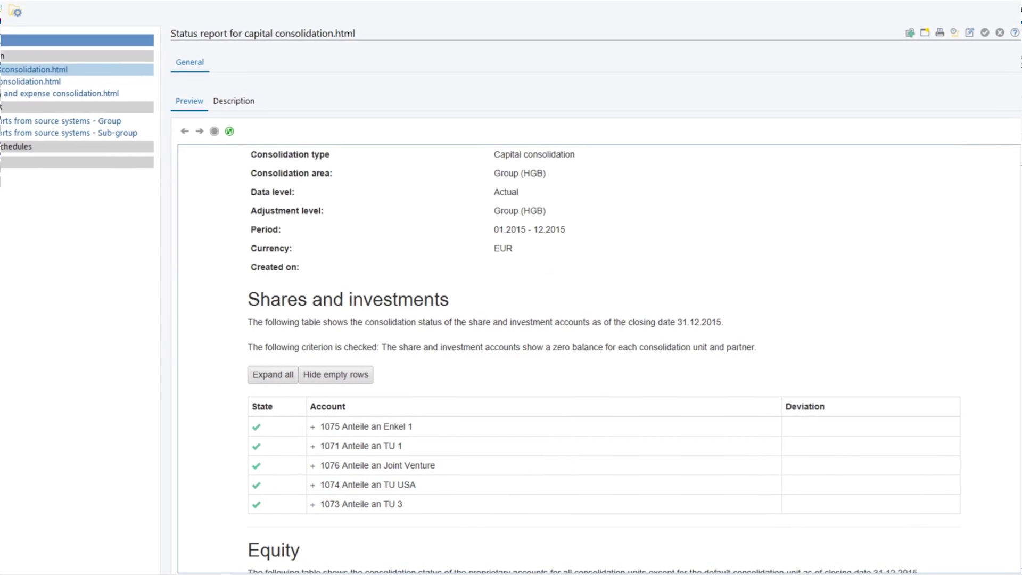
# Scroll down through the capital consolidation status report
pyautogui.scroll(-5, 586, 346)
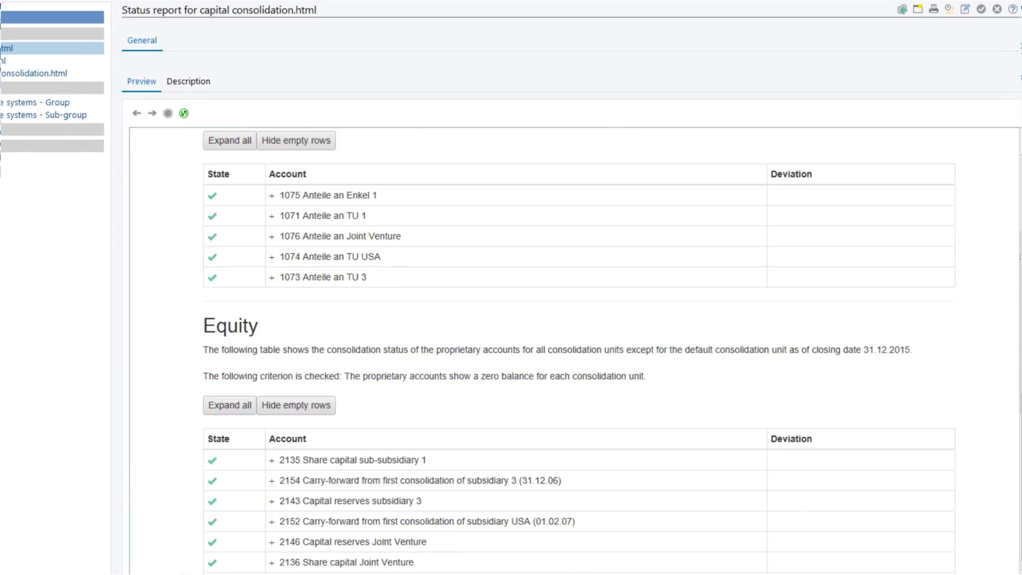
pyautogui.scroll(-10, 585, 346)
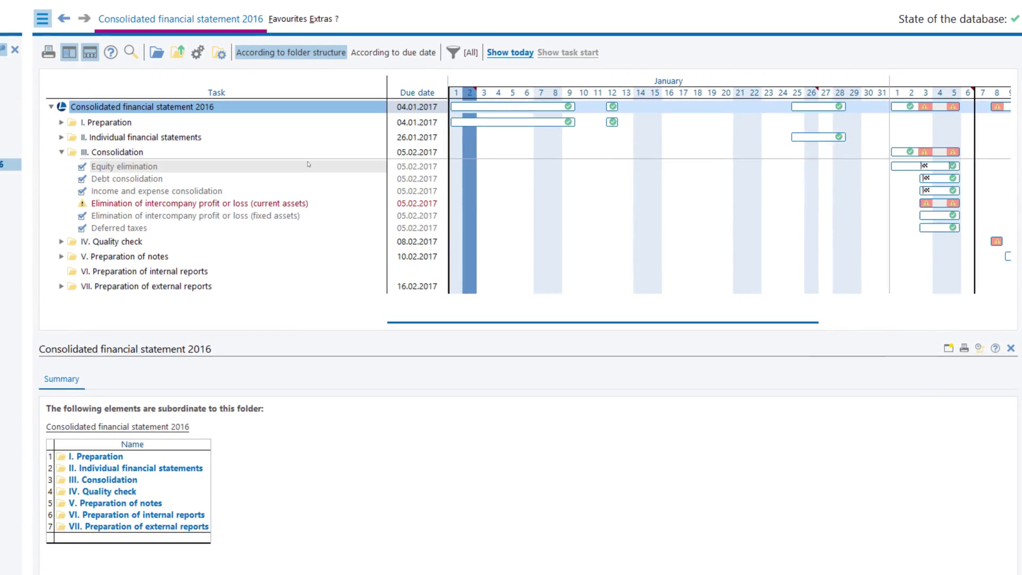
# View the details of the Equity elimination task
pyautogui.click(309, 161)
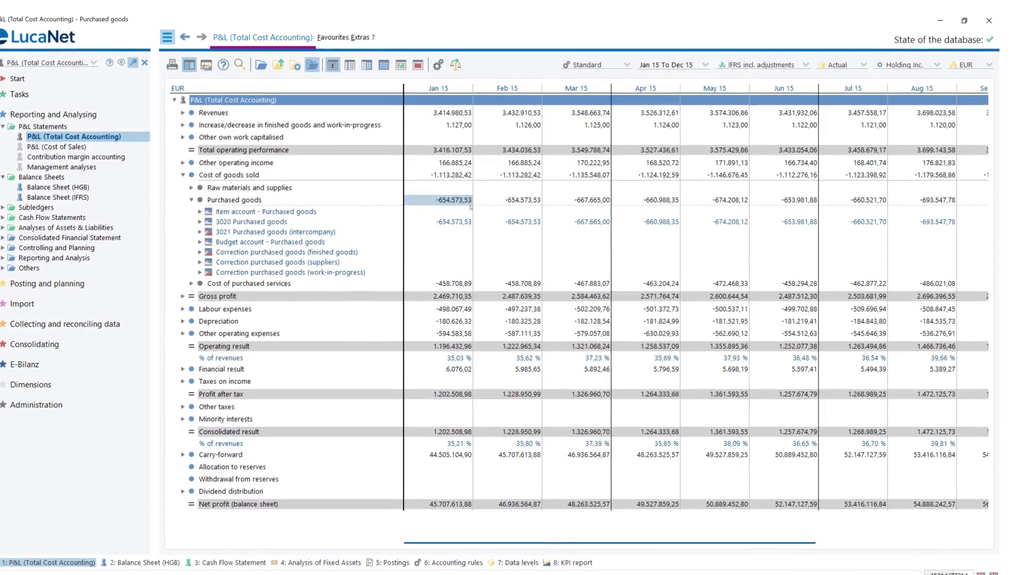
# List the Jan 15 Purchased goods postings and display the first one's original document
pyautogui.doubleClick(464, 224)
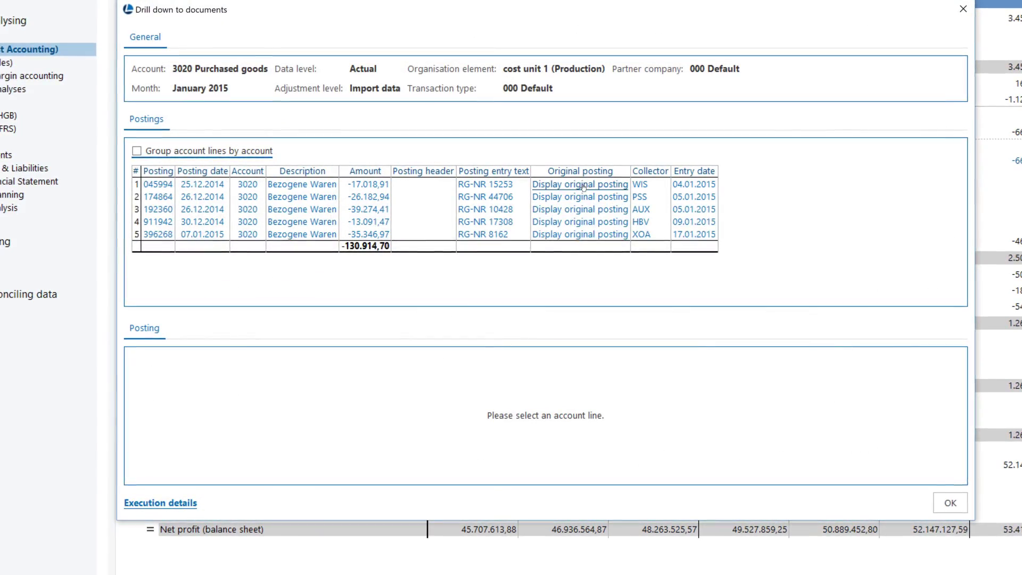
pyautogui.click(584, 186)
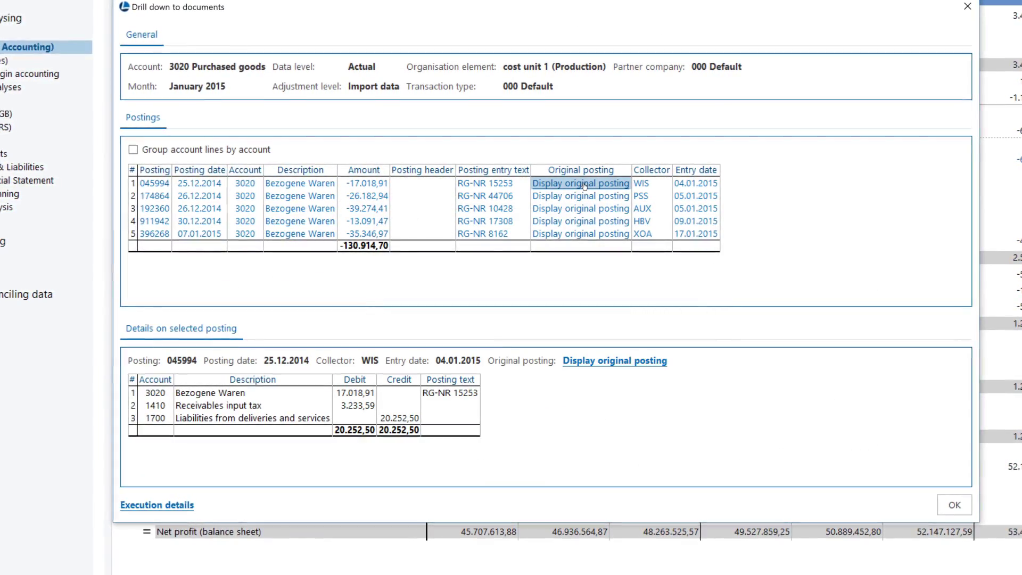
pyautogui.click(612, 363)
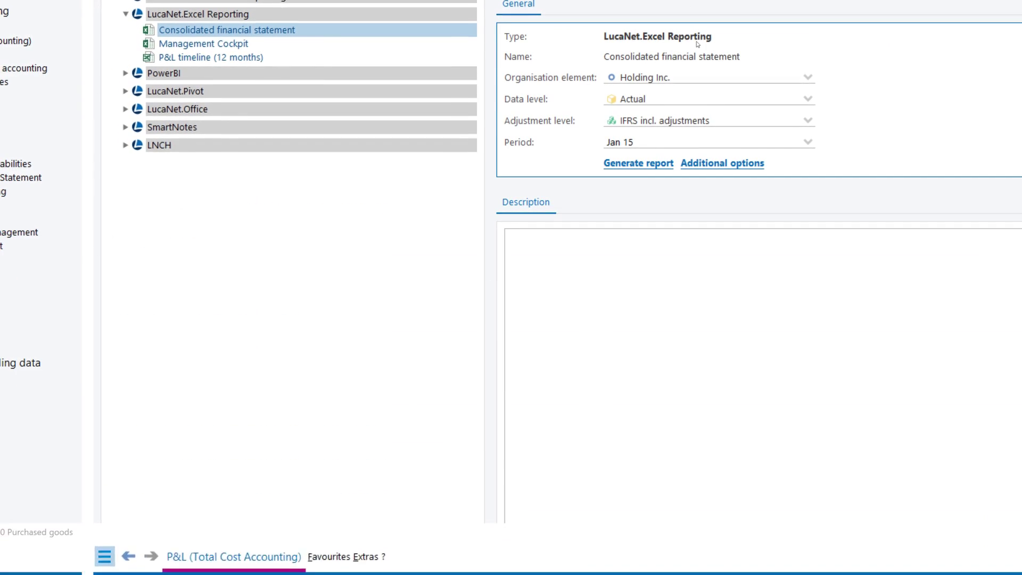
# Switch the Consolidated financial statement report's organisation element from Holding Inc. to Group (IFRS)
pyautogui.click(806, 79)
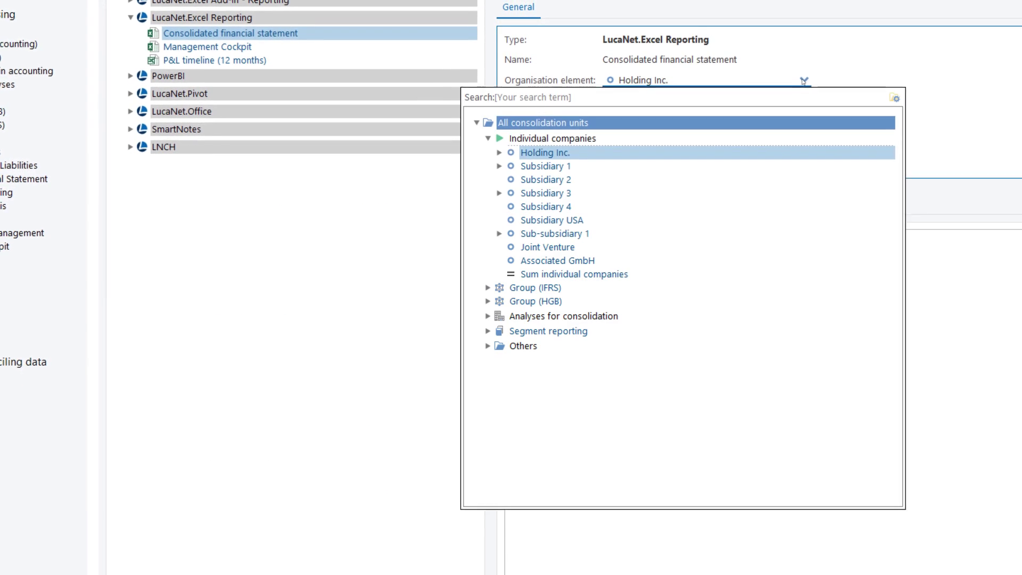
pyautogui.click(676, 289)
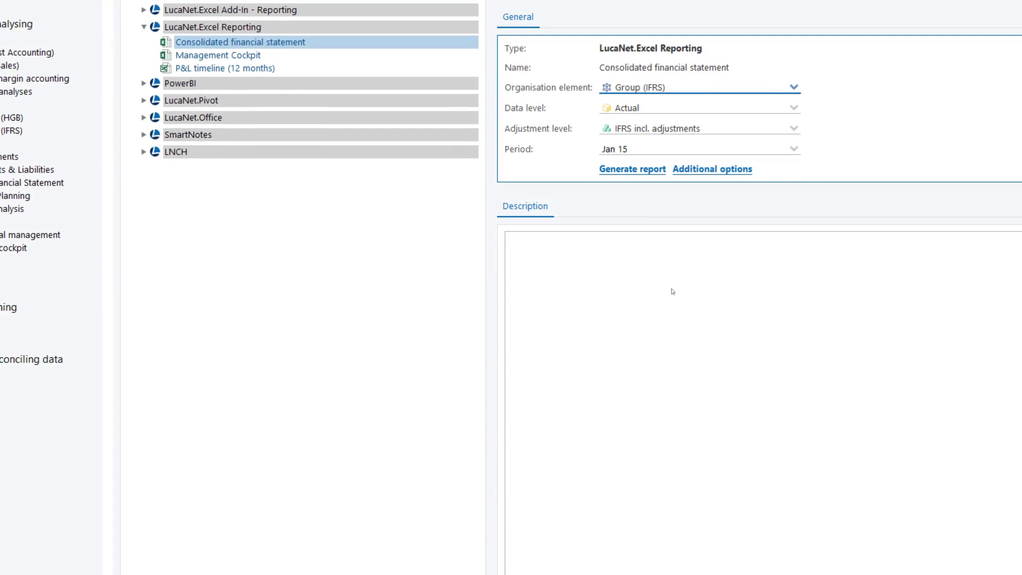